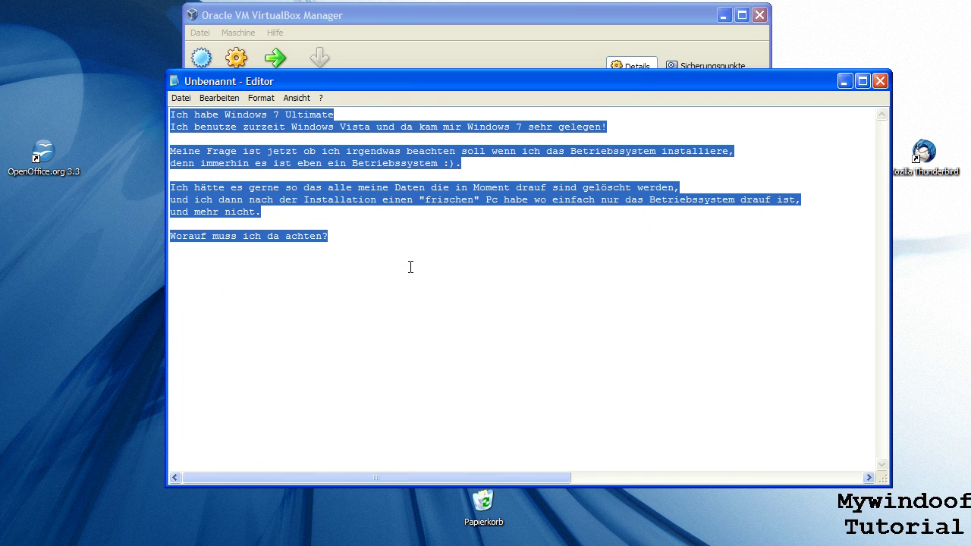
# Step: Examine the viewer's question in the text note about what to consider when installing Windows 7 Ultimate
pyautogui.click(410, 267)
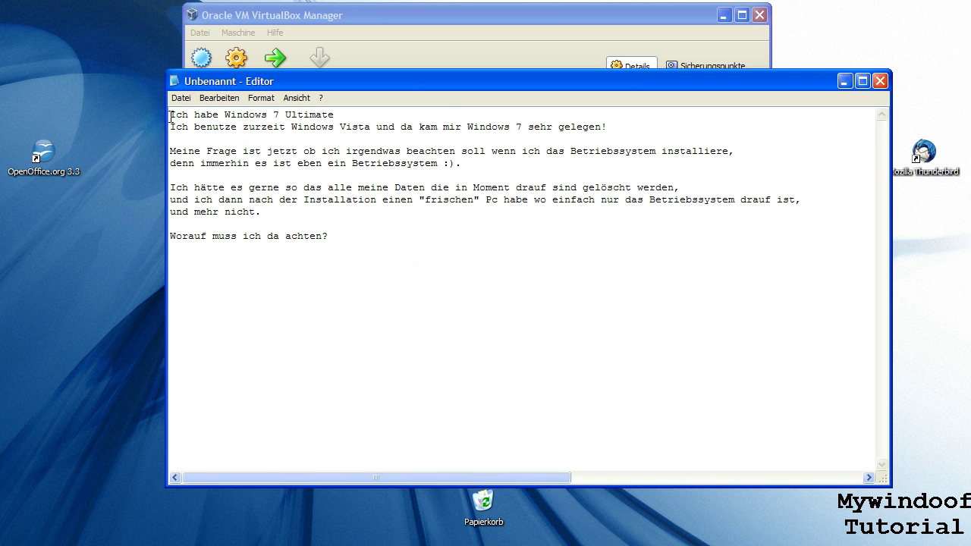
pyautogui.click(194, 114)
pyautogui.moveTo(340, 241); pyautogui.dragTo(155, 113)
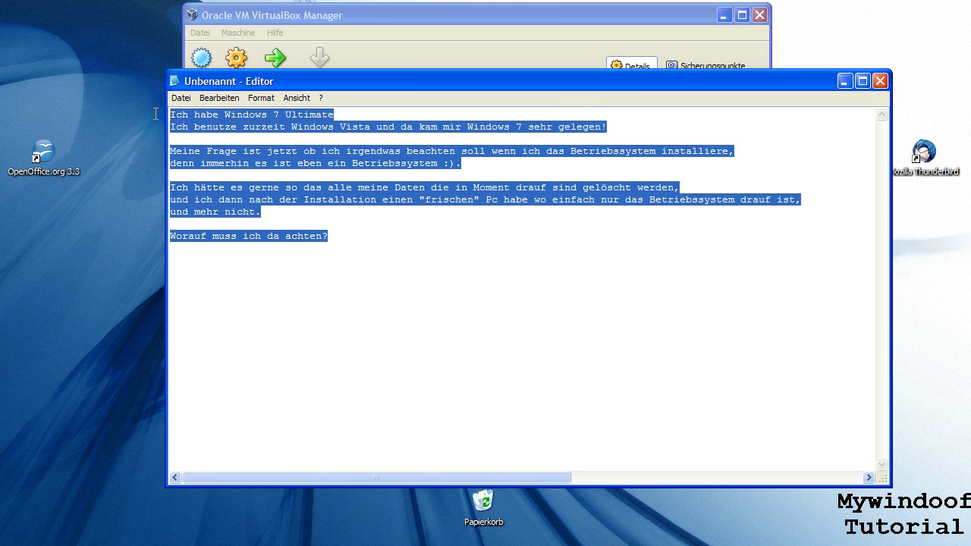
pyautogui.click(395, 242)
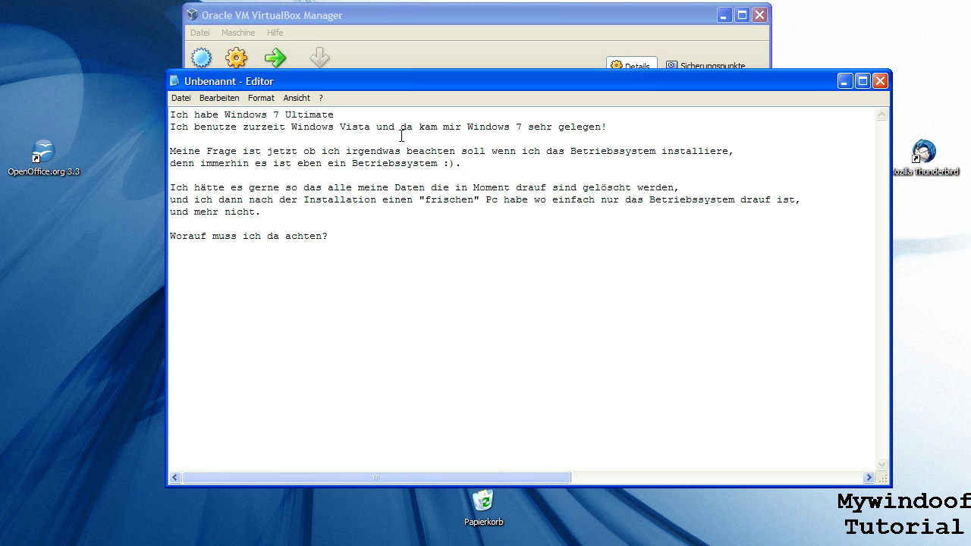
# Step: Switch between the question note and Oracle VM VirtualBox Manager to examine the details of the Windows 7 test machine
pyautogui.click(427, 22)
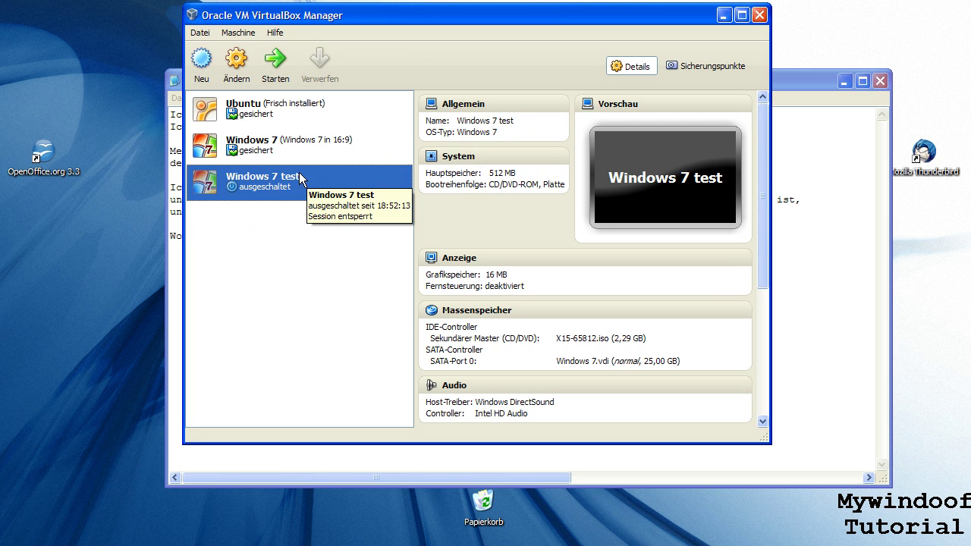
pyautogui.click(171, 334)
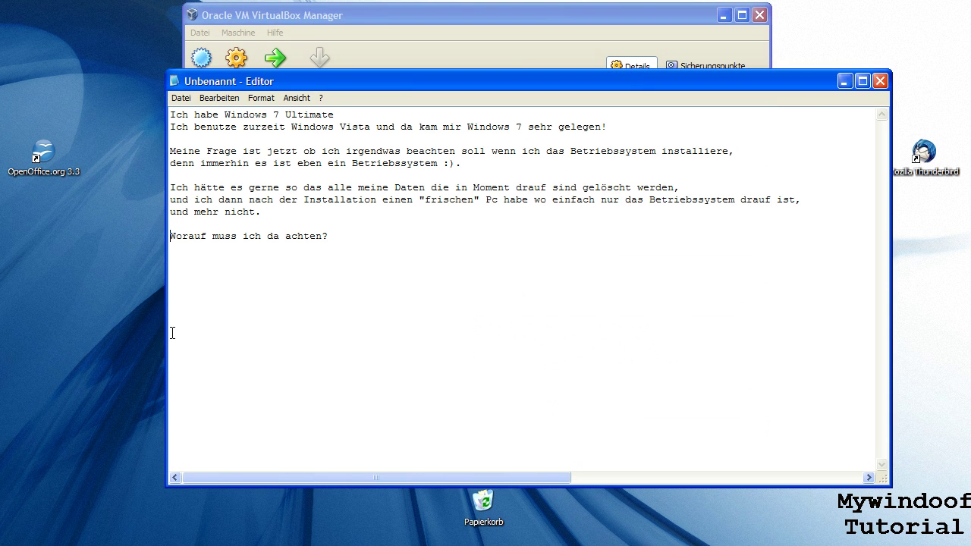
pyautogui.click(387, 27)
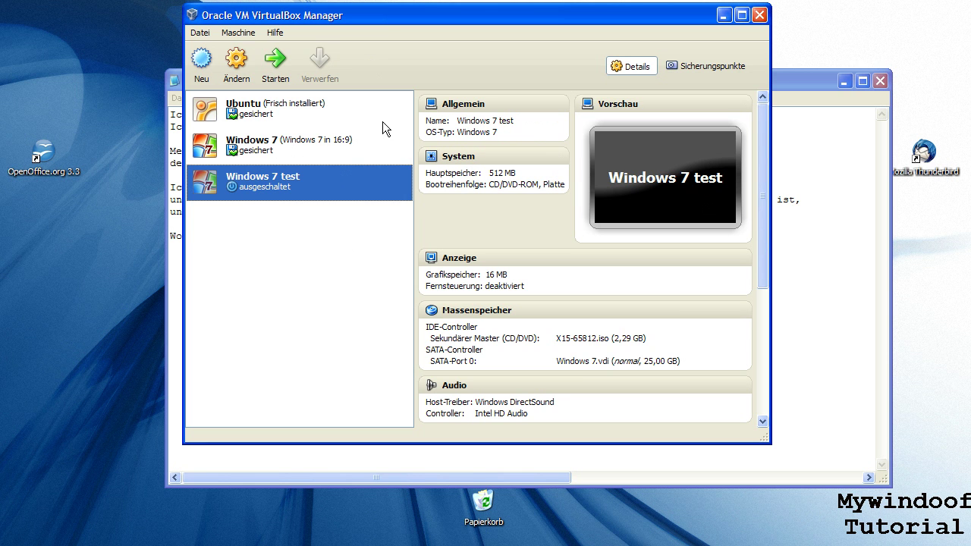
pyautogui.moveTo(764, 217)
pyautogui.mouseDown()
pyautogui.moveTo(752, 372)
pyautogui.moveTo(756, 216)
pyautogui.mouseUp()
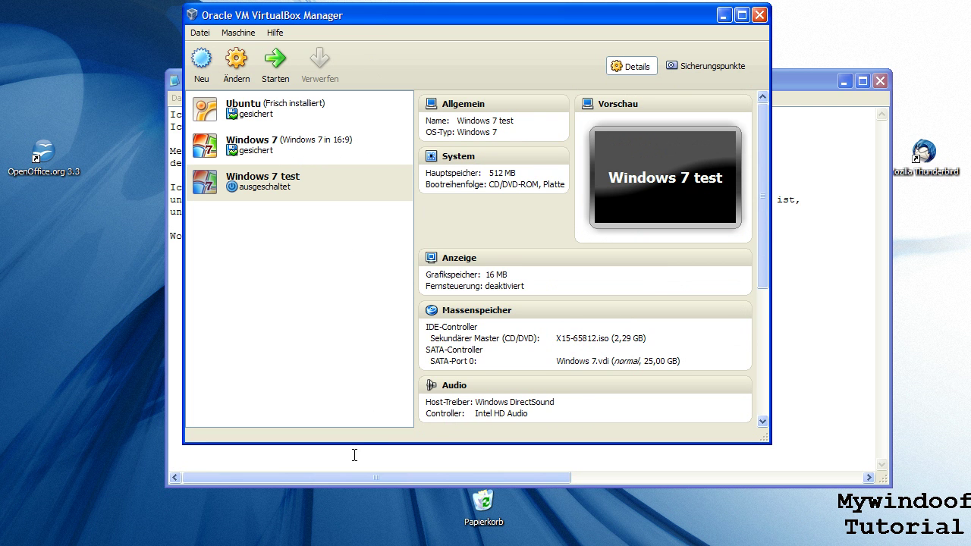
pyautogui.click(430, 467)
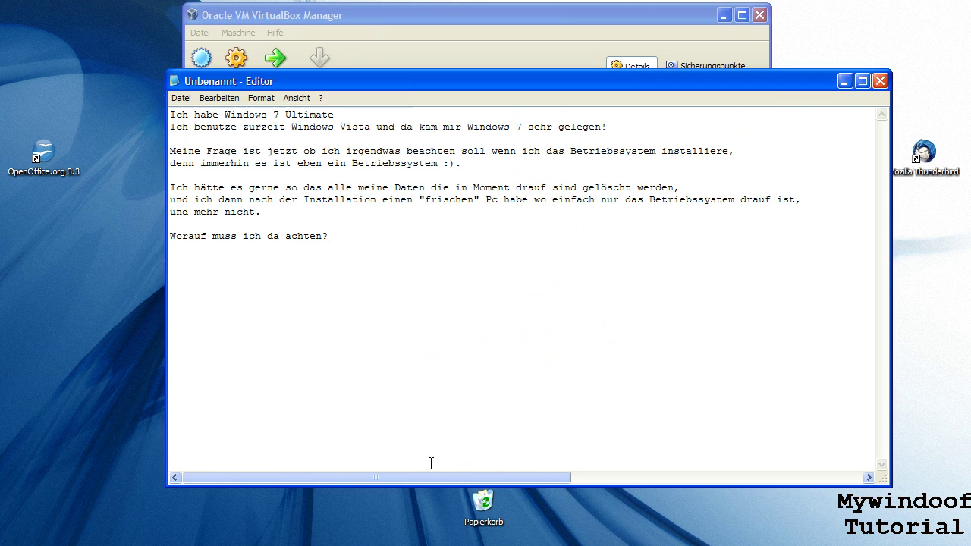
pyautogui.hotkey('alt', 'Tab')
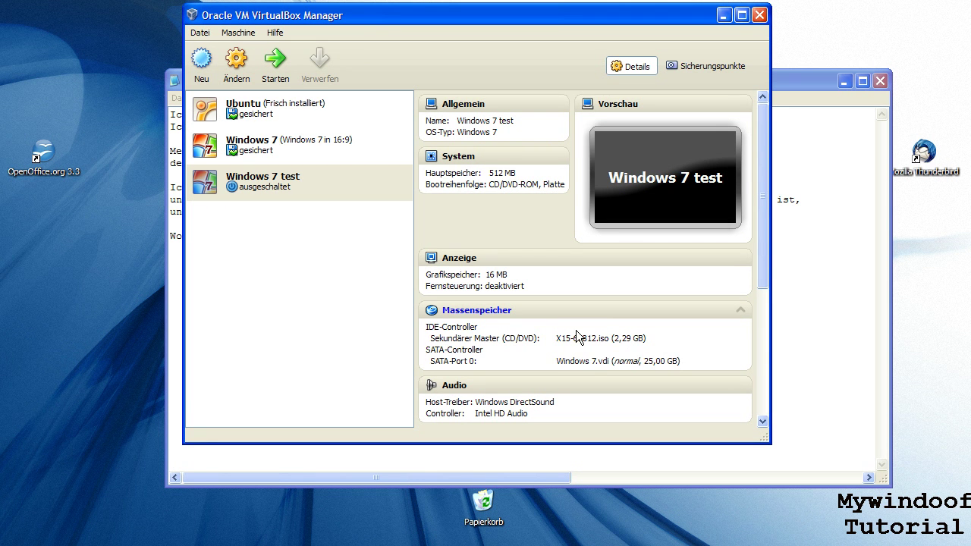
pyautogui.moveTo(252, 15); pyautogui.dragTo(235, 62)
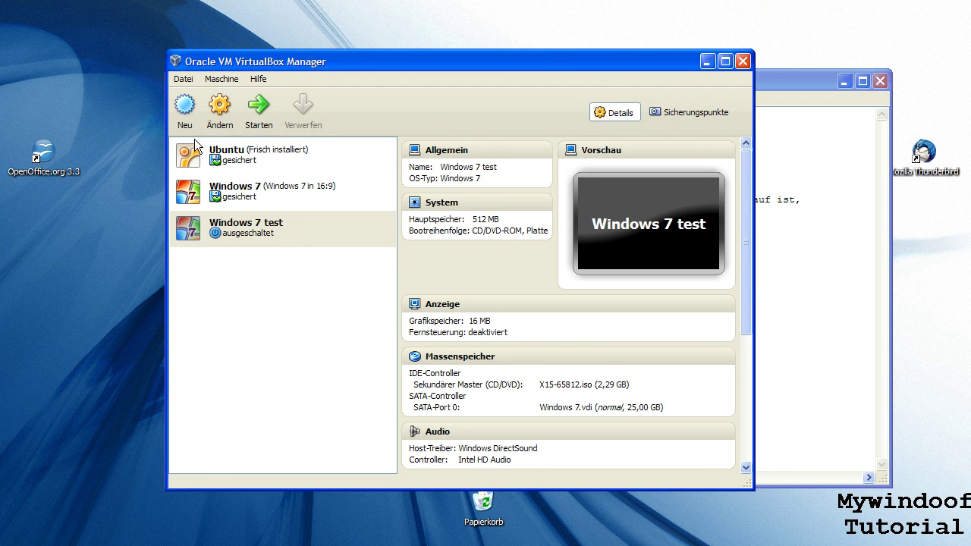
# Step: Examine the boot order in the Windows 7 test machine's system settings, and close the settings without applying changes
pyautogui.click(221, 108)
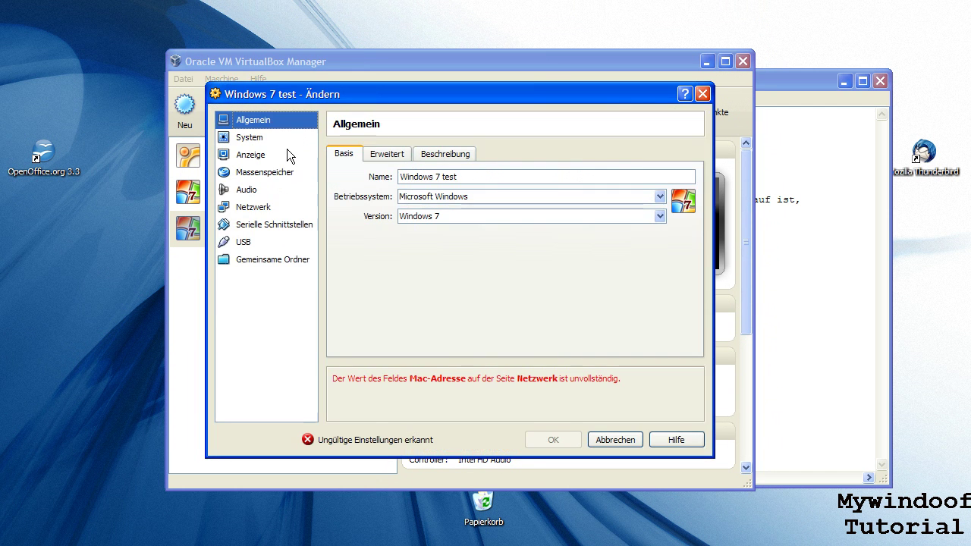
pyautogui.click(250, 140)
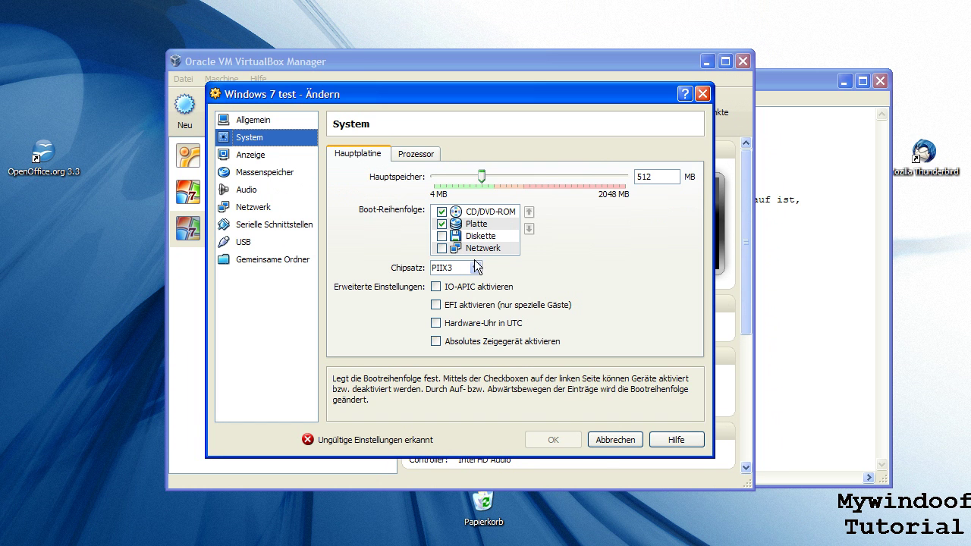
pyautogui.click(619, 441)
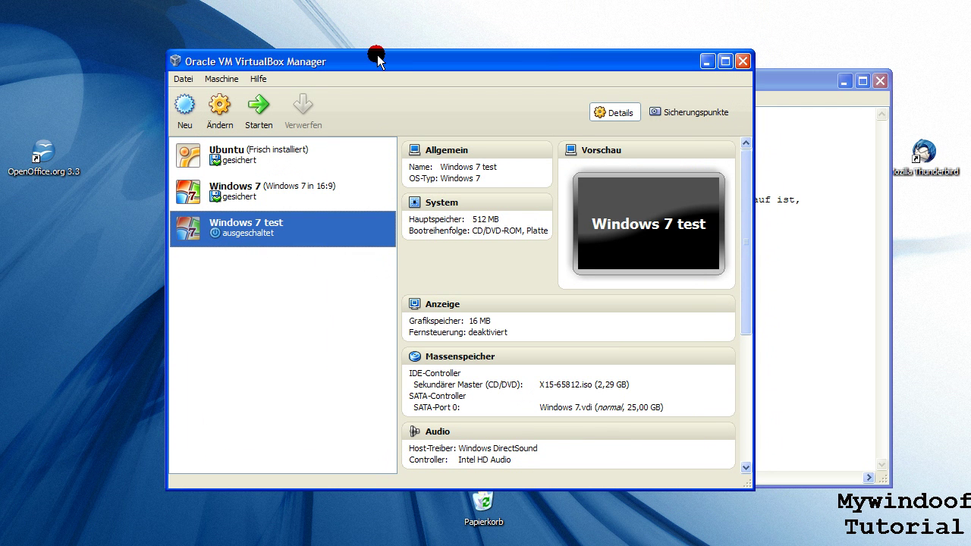
# Step: Start the Windows 7 test virtual machine and boot it from the installation CD/DVD
pyautogui.moveTo(377, 57); pyautogui.dragTo(377, 55)
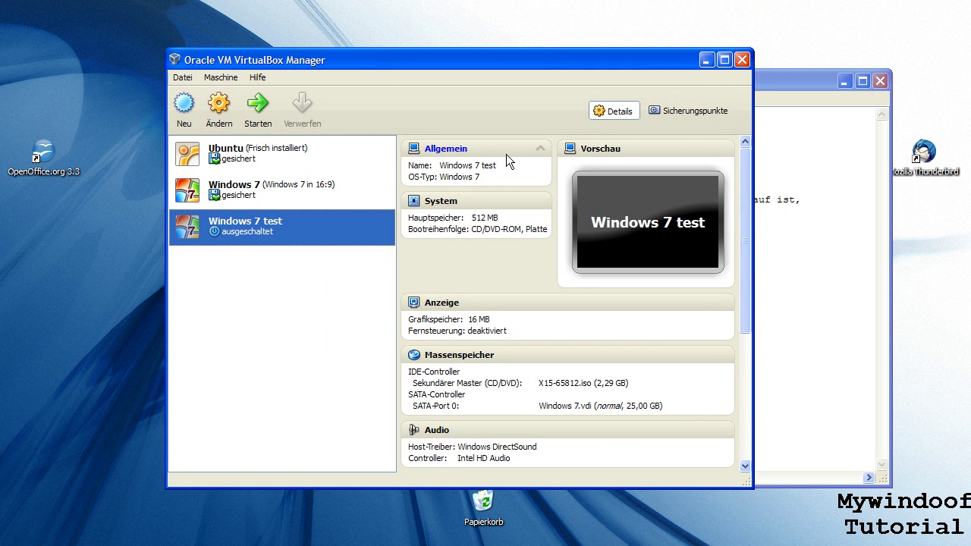
pyautogui.click(859, 244)
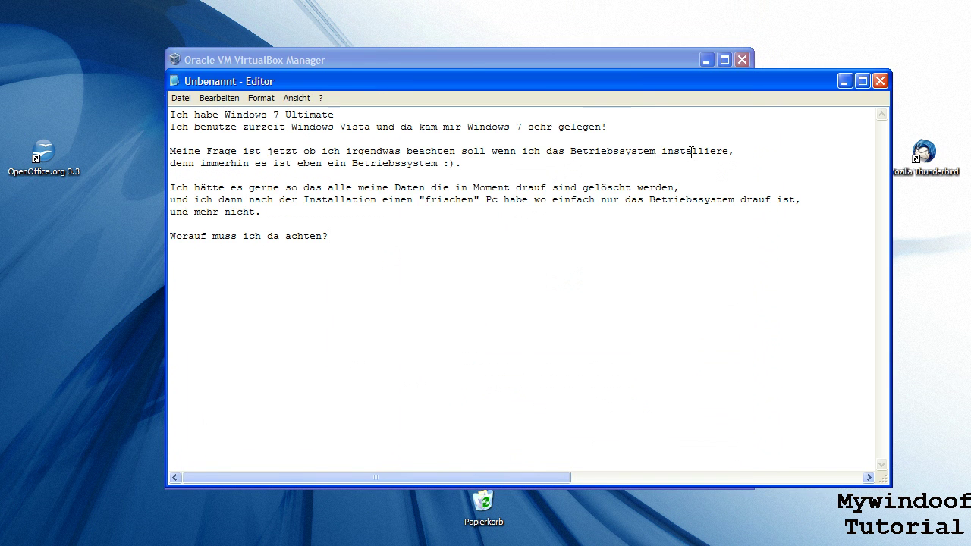
pyautogui.click(451, 55)
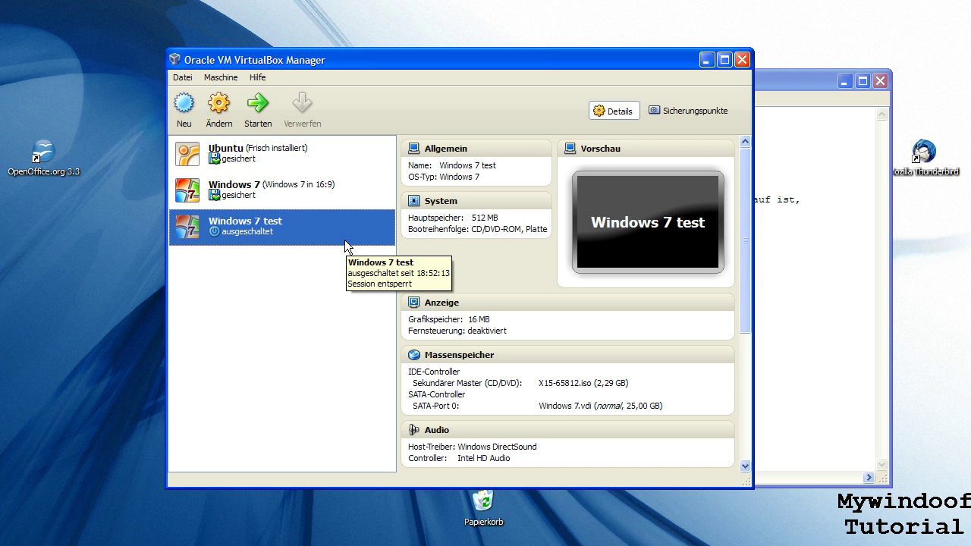
pyautogui.click(262, 113)
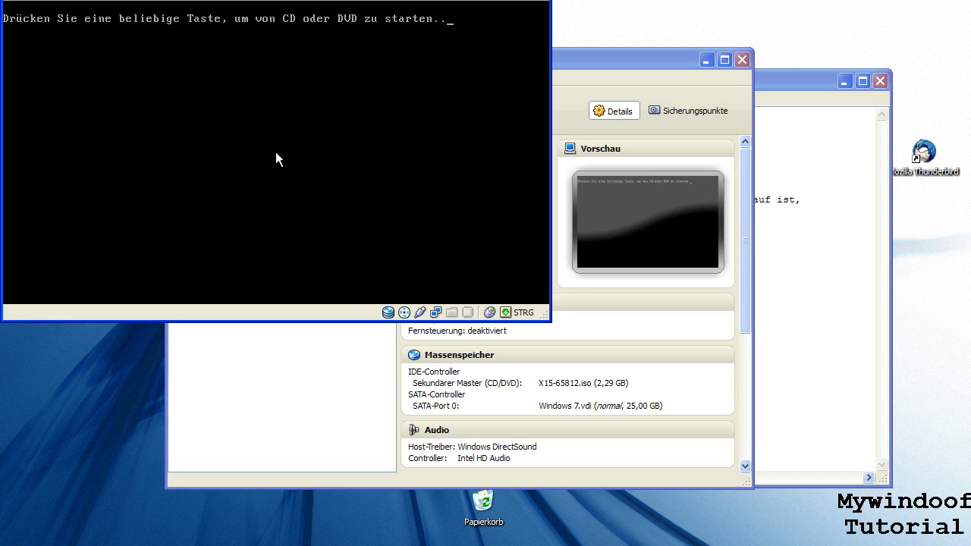
pyautogui.press('Return')
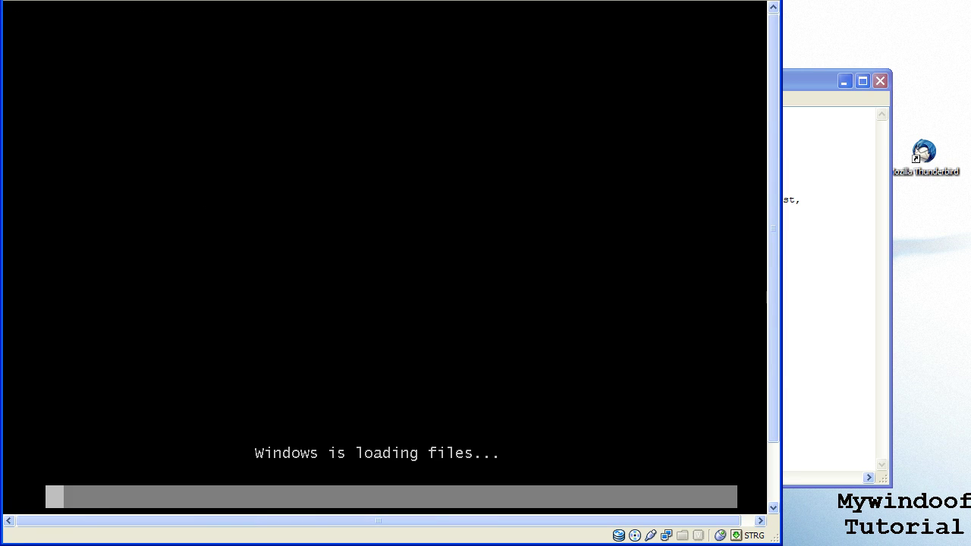
# Step: Switch the running Windows 7 test machine to full-screen mode while the setup files load
pyautogui.click(41, 2)
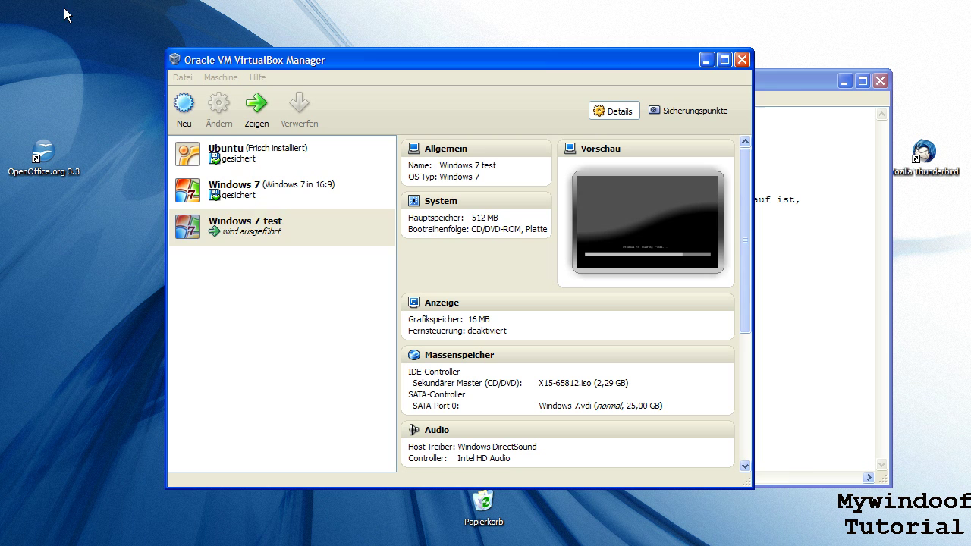
pyautogui.click(289, 226)
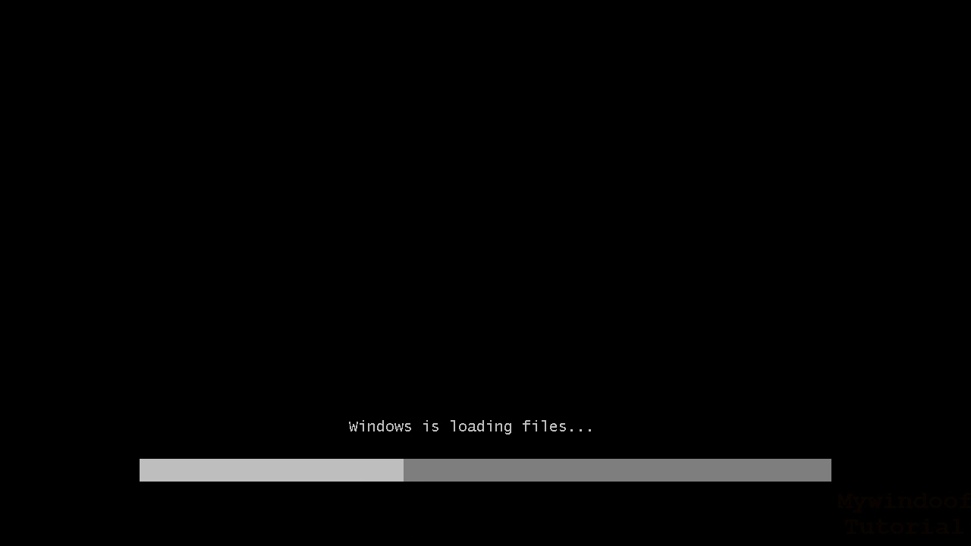
pyautogui.hotkey('ctrl', 'Home')
pyautogui.press('Escape')
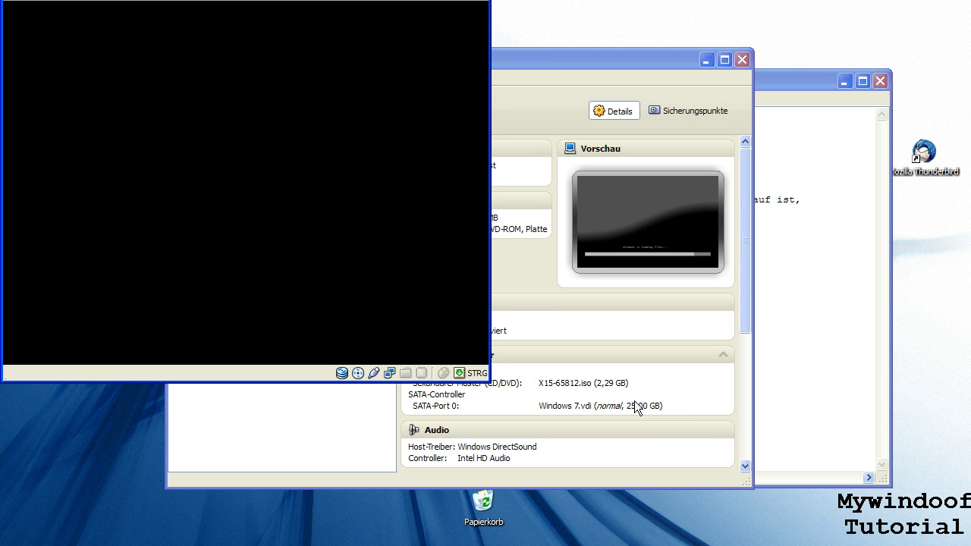
pyautogui.click(310, 427)
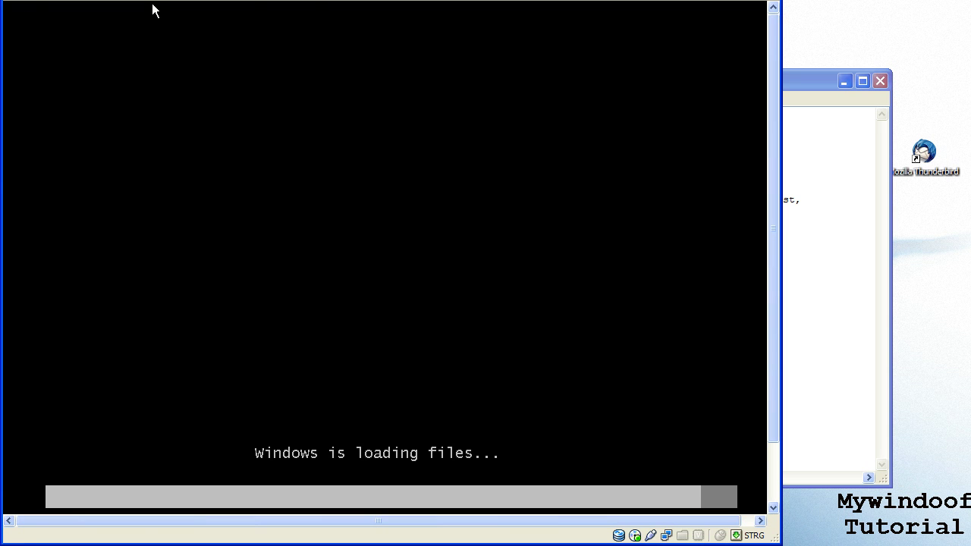
pyautogui.click(28, 1)
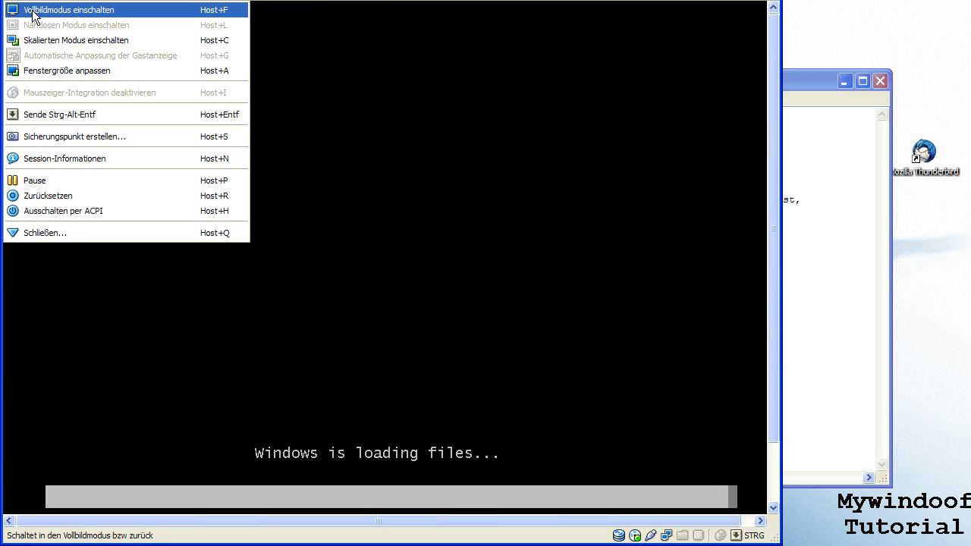
pyautogui.click(33, 10)
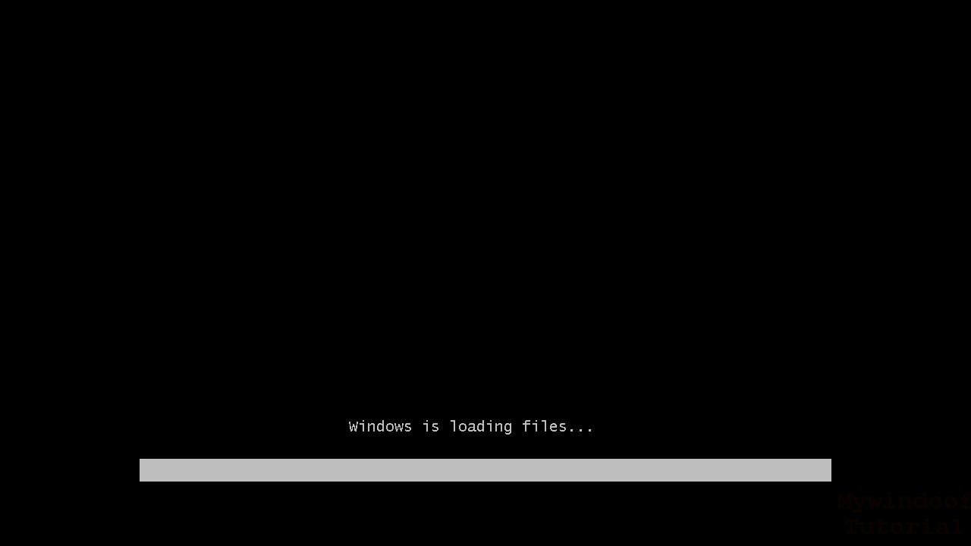
# Step: Examine the running machine's runtime session information beside the boot screen, and close the window
pyautogui.hotkey('ctrl', 'Home')
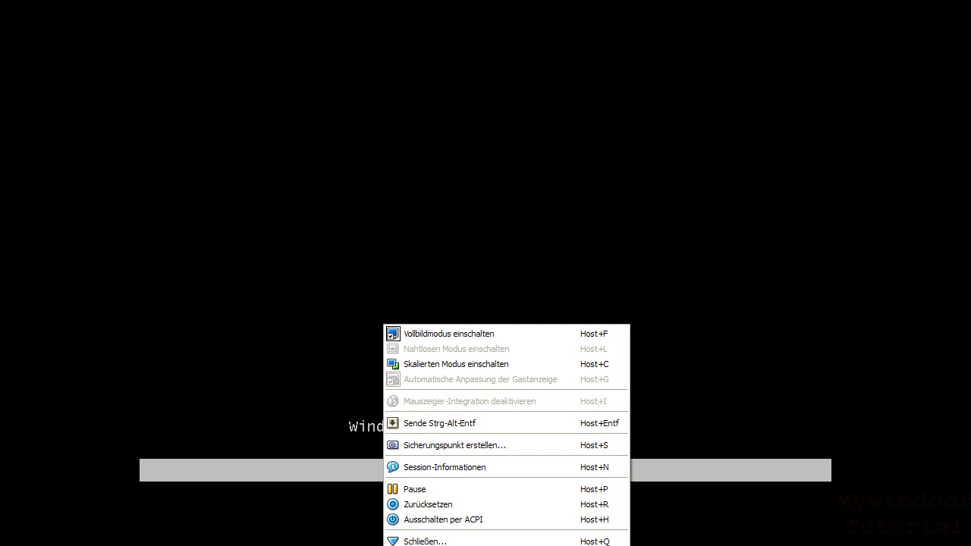
pyautogui.click(430, 465)
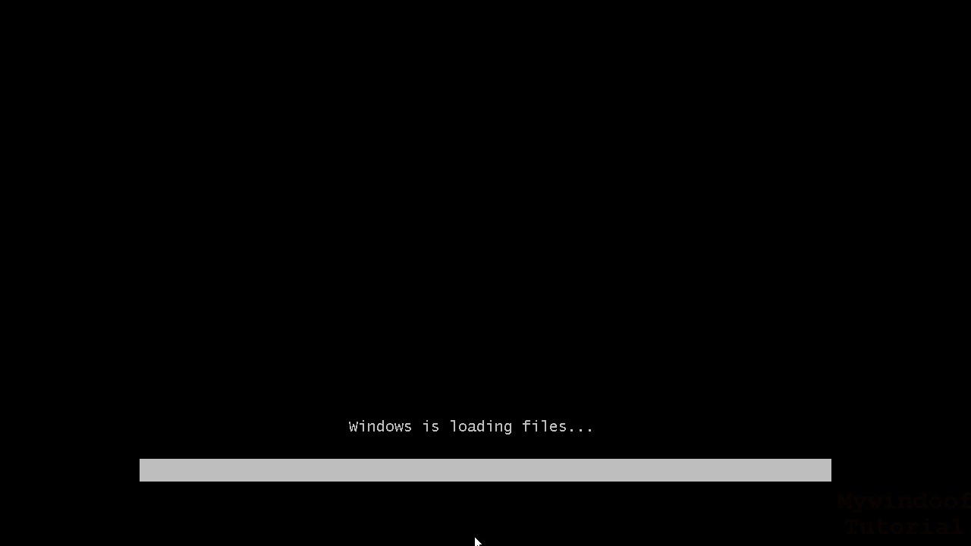
pyautogui.hotkey('ctrl', 'n')
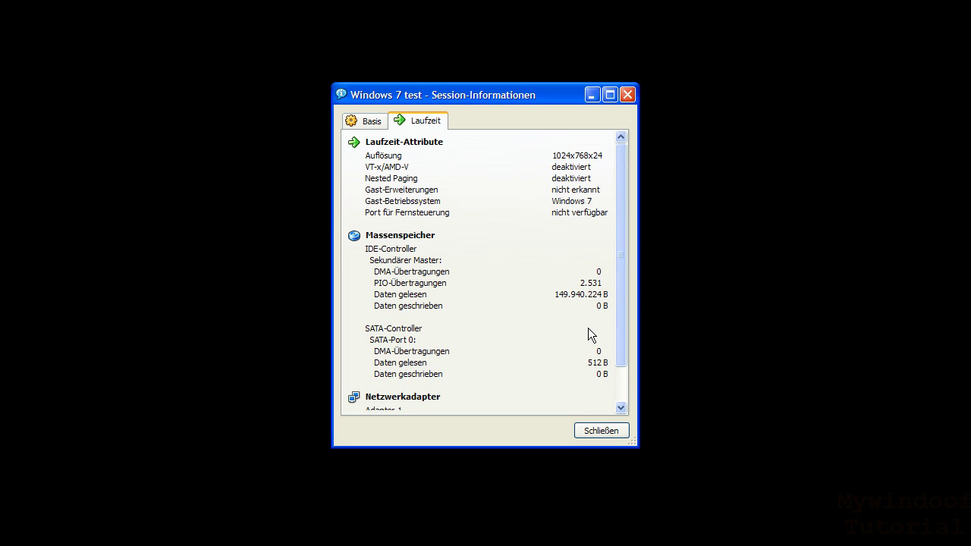
pyautogui.moveTo(531, 95); pyautogui.dragTo(823, 130)
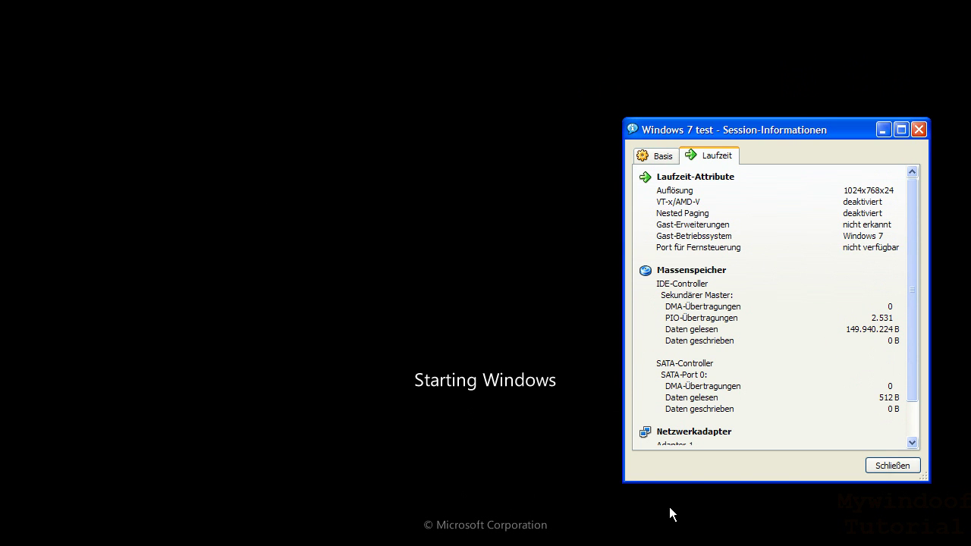
pyautogui.click(920, 128)
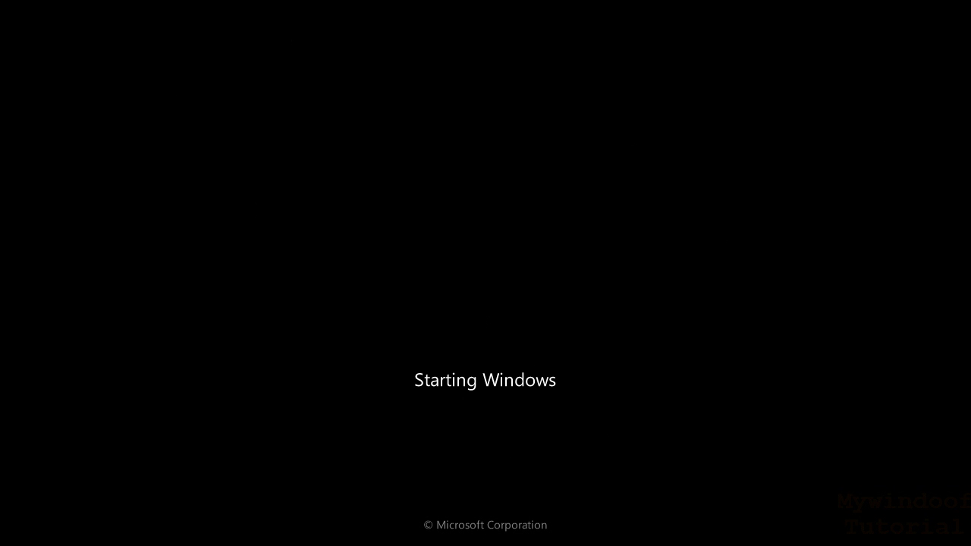
# Step: Reopen the session information, examine the mass storage and network adapter statistics, and move the window clear of the boot screen
pyautogui.hotkey('ctrl', 'Home')
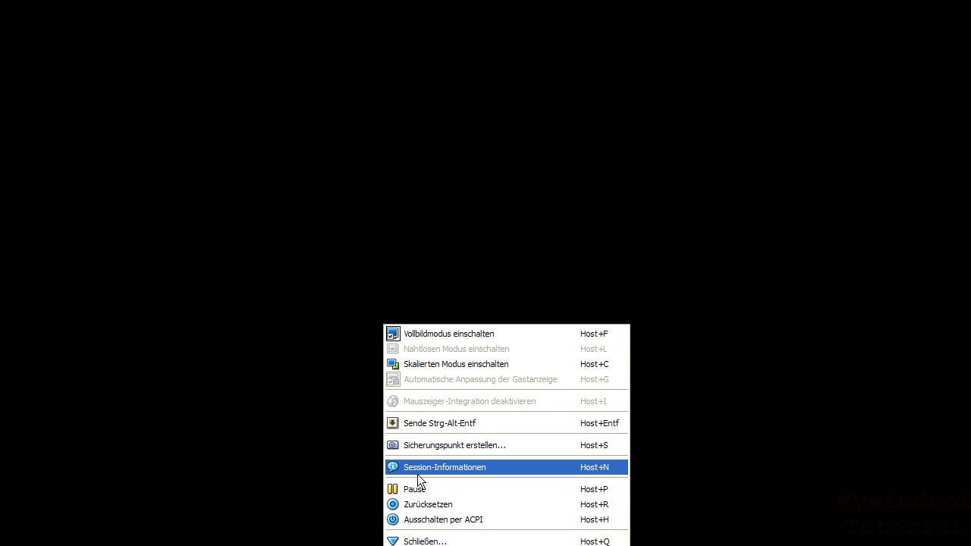
pyautogui.click(417, 474)
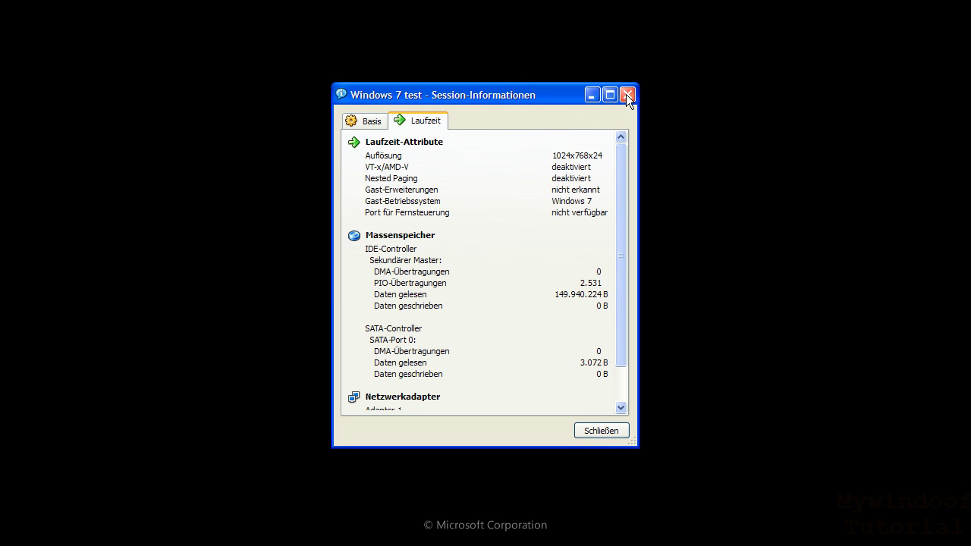
pyautogui.moveTo(554, 294); pyautogui.dragTo(608, 291)
pyautogui.click(554, 302)
pyautogui.scroll(-1, 547, 310)
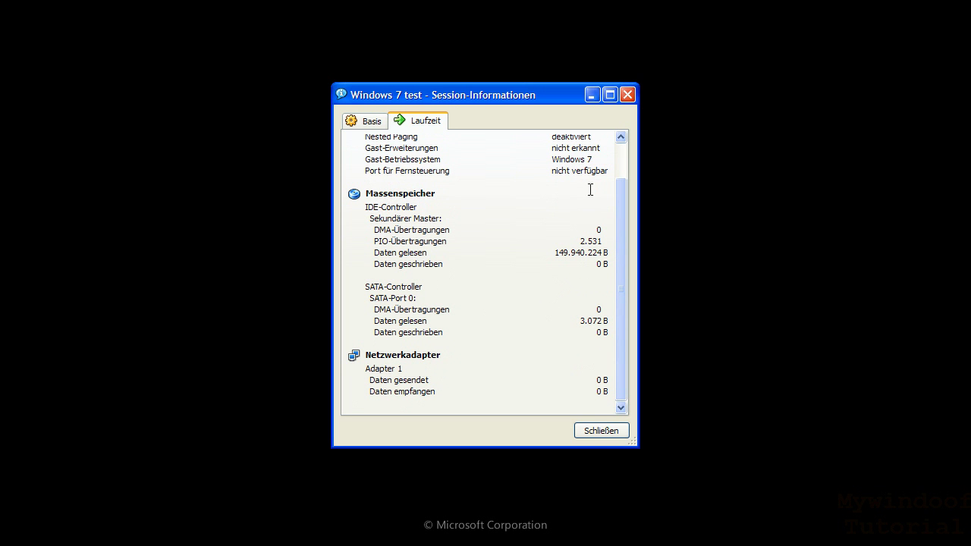
pyautogui.moveTo(454, 95); pyautogui.dragTo(768, 124)
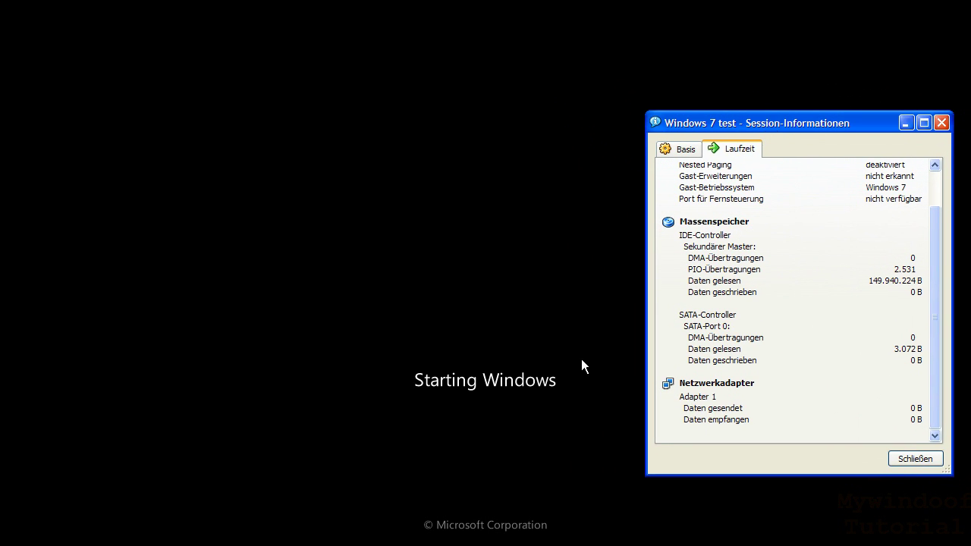
pyautogui.click(426, 392)
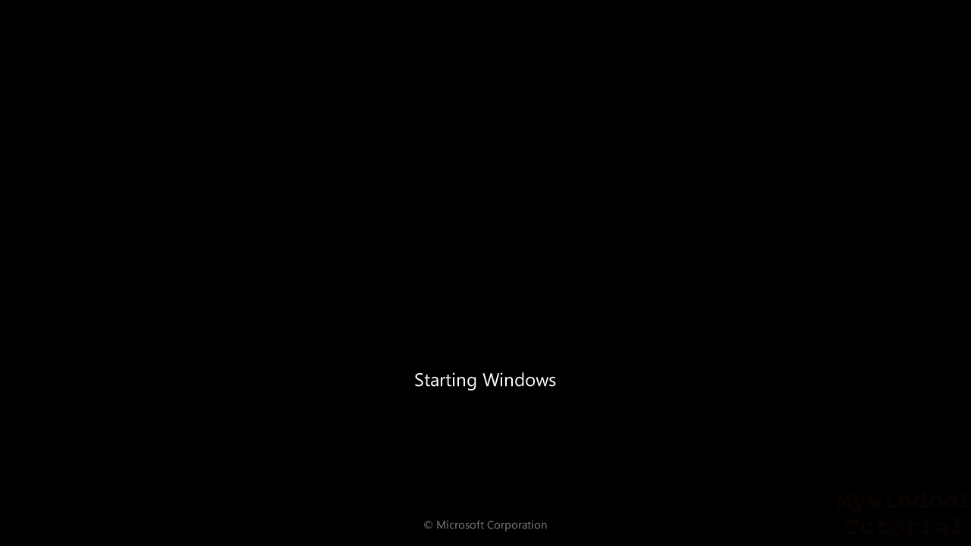
pyautogui.hotkey('alt', 'Tab')
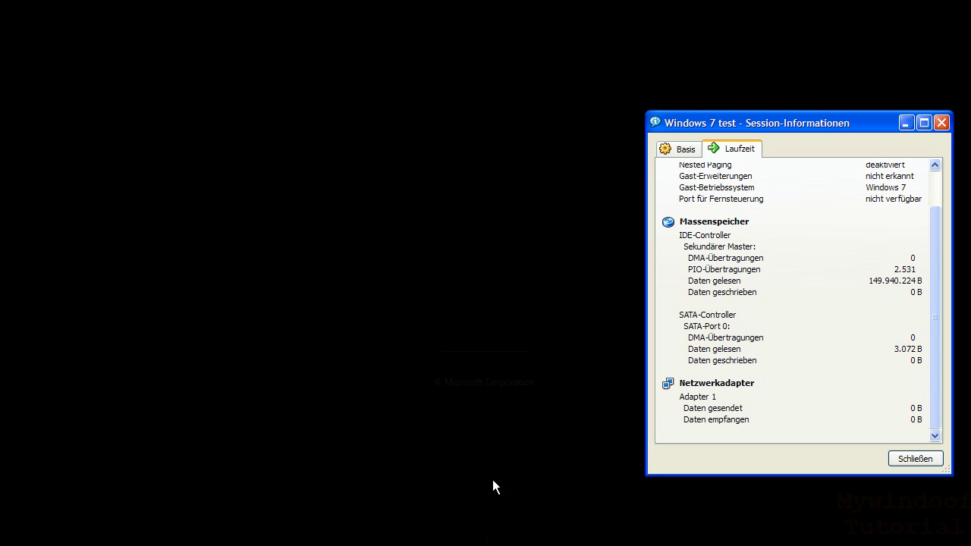
# Step: Keep Deutsch for language, Deutsch (Deutschland) for time and currency format, and Deutsch for keyboard, and start the Windows 7 installation
pyautogui.click(453, 313)
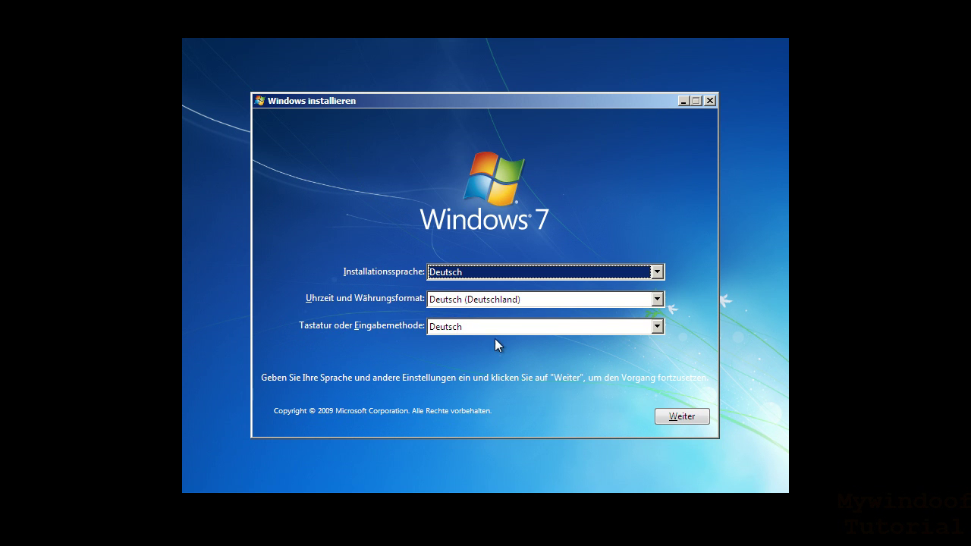
pyautogui.click(692, 416)
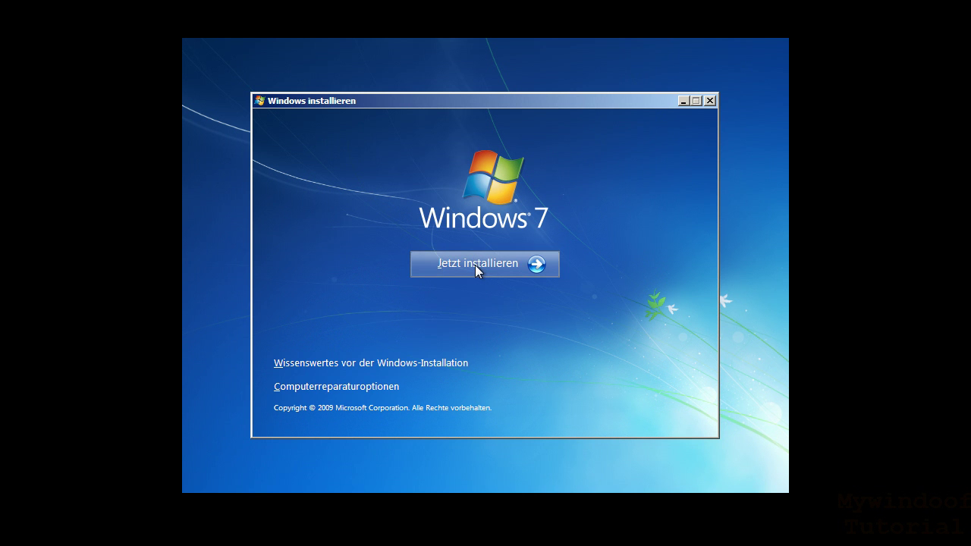
pyautogui.click(535, 263)
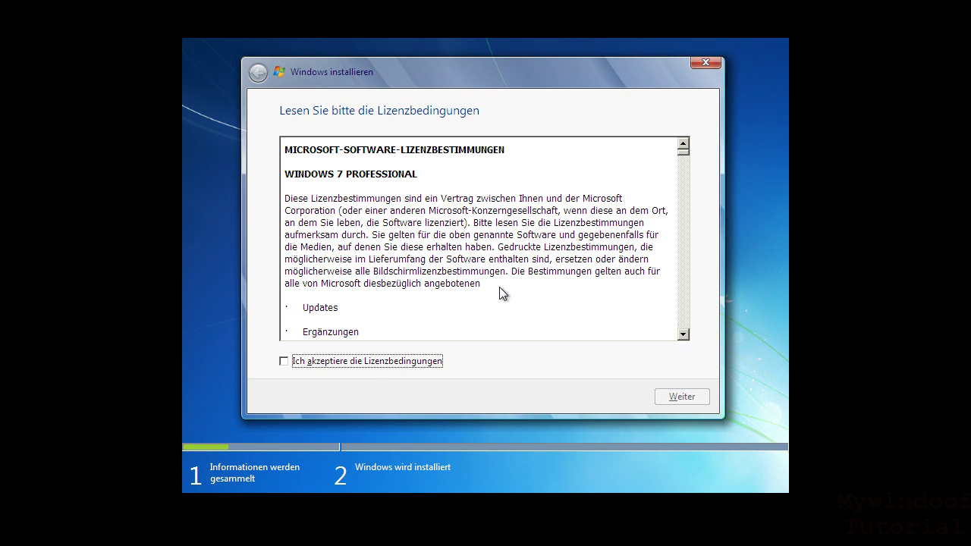
# Step: Accept the Windows 7 Professional licence terms and continue to the installation type choice
pyautogui.click(284, 362)
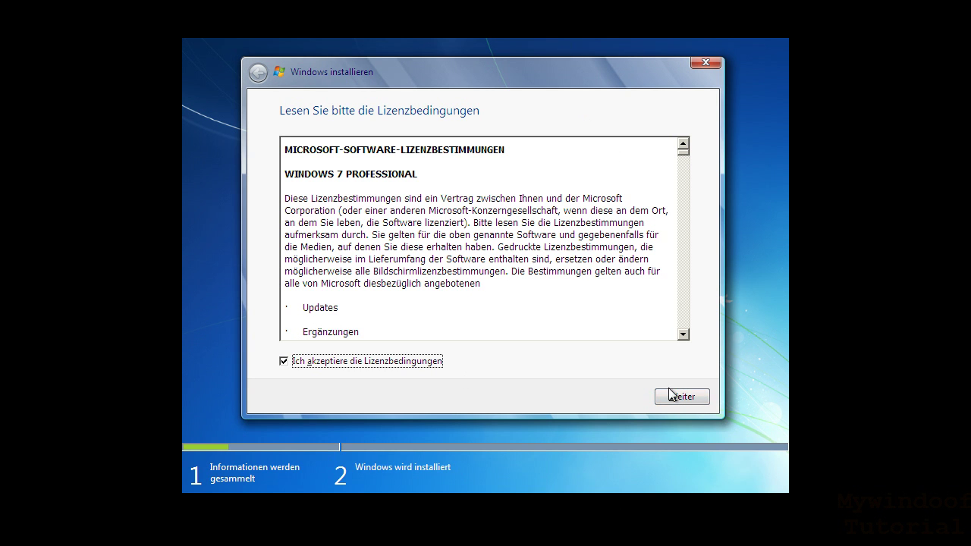
pyautogui.click(636, 318)
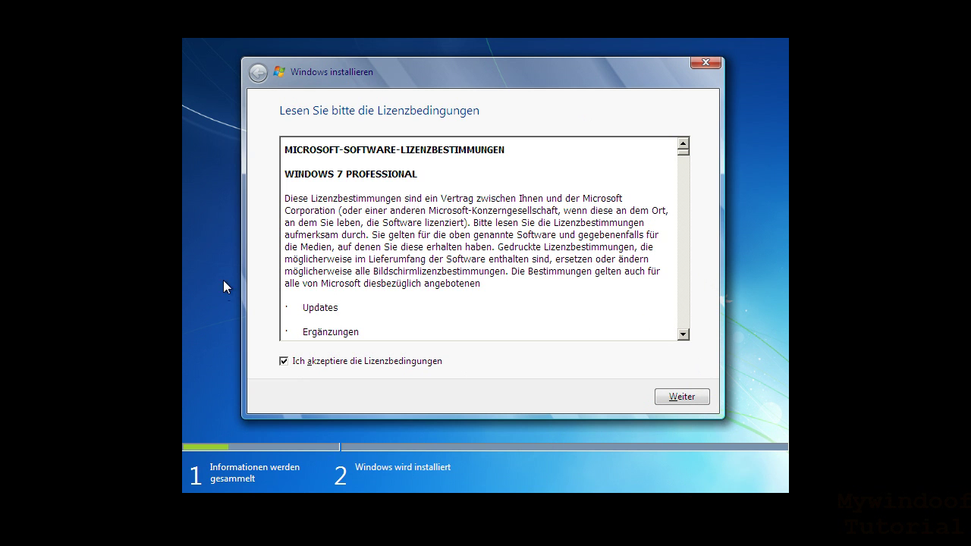
pyautogui.click(668, 397)
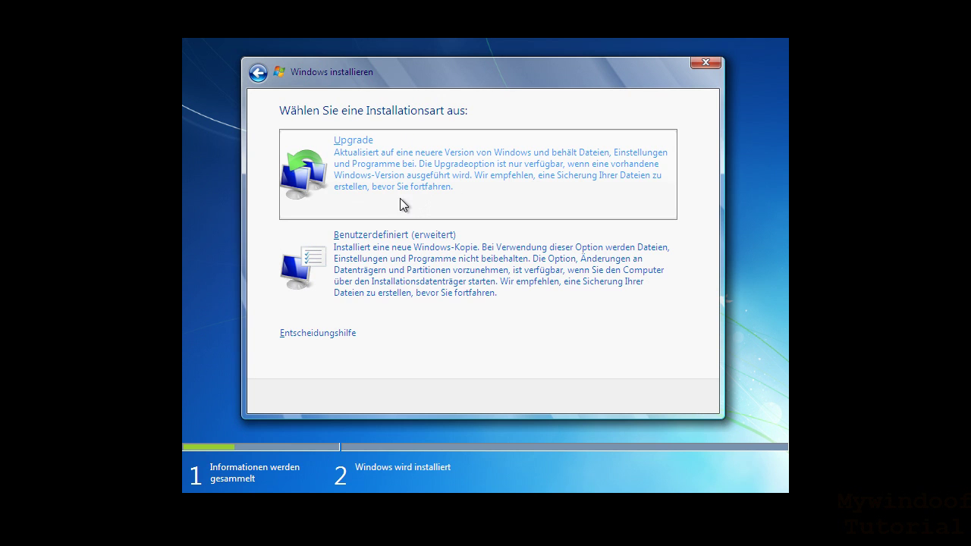
# Step: Choose the custom installation type, Benutzerdefiniert (erweitert), and show the advanced drive options for Datenträger 0 Partition 2
pyautogui.click(458, 290)
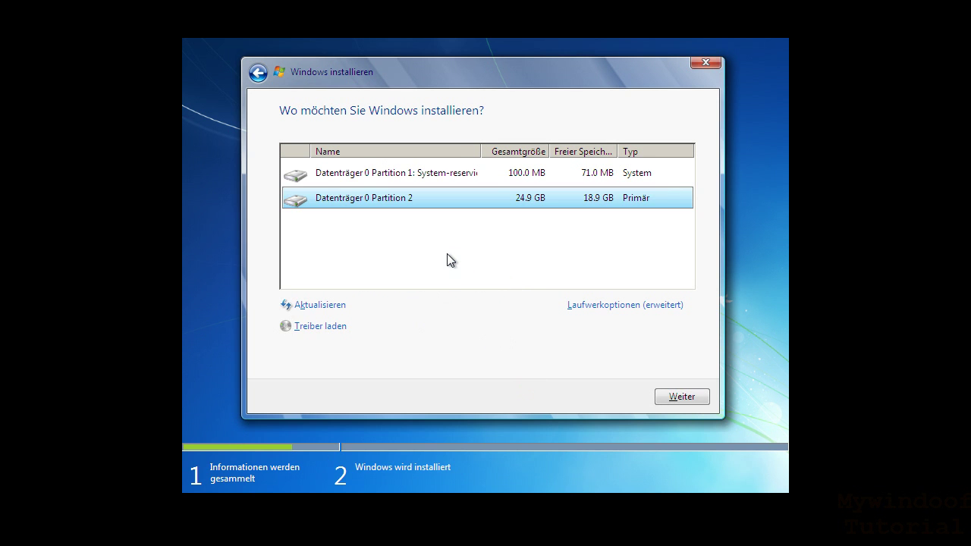
pyautogui.click(613, 306)
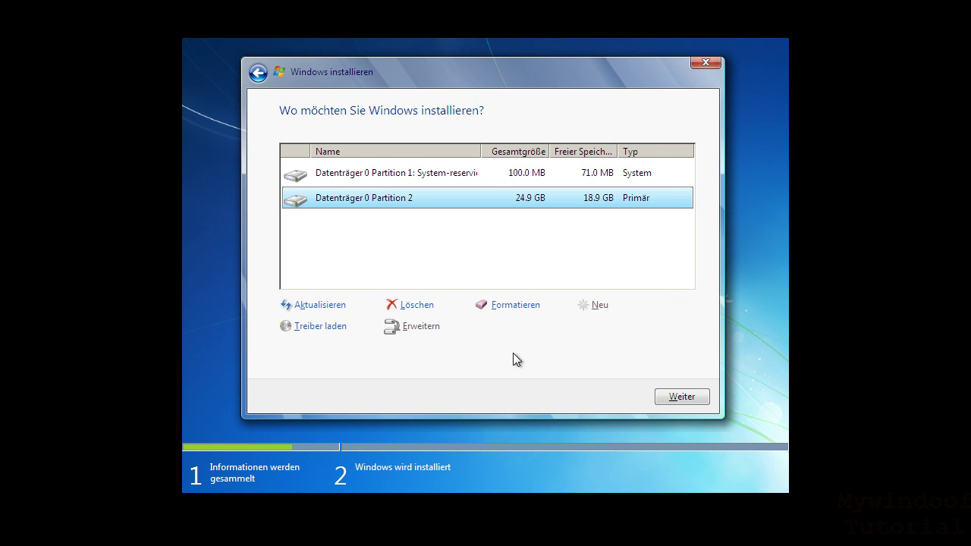
# Step: Request formatting of Datenträger 0 Partition 2, examine the data-loss warning beside the partition list, and cancel the formatting
pyautogui.click(498, 308)
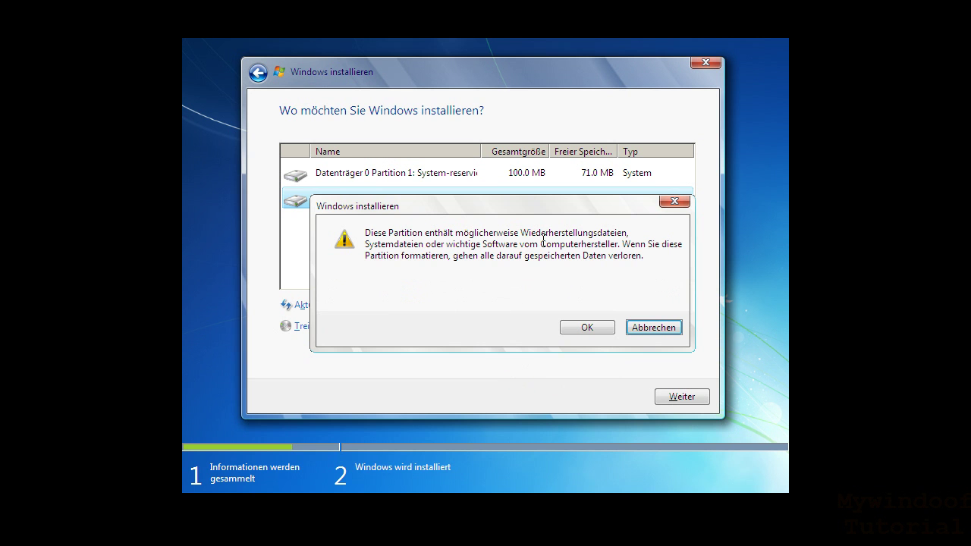
pyautogui.moveTo(519, 207)
pyautogui.mouseDown()
pyautogui.moveTo(509, 275)
pyautogui.moveTo(514, 232)
pyautogui.moveTo(542, 169)
pyautogui.moveTo(521, 194)
pyautogui.mouseUp()
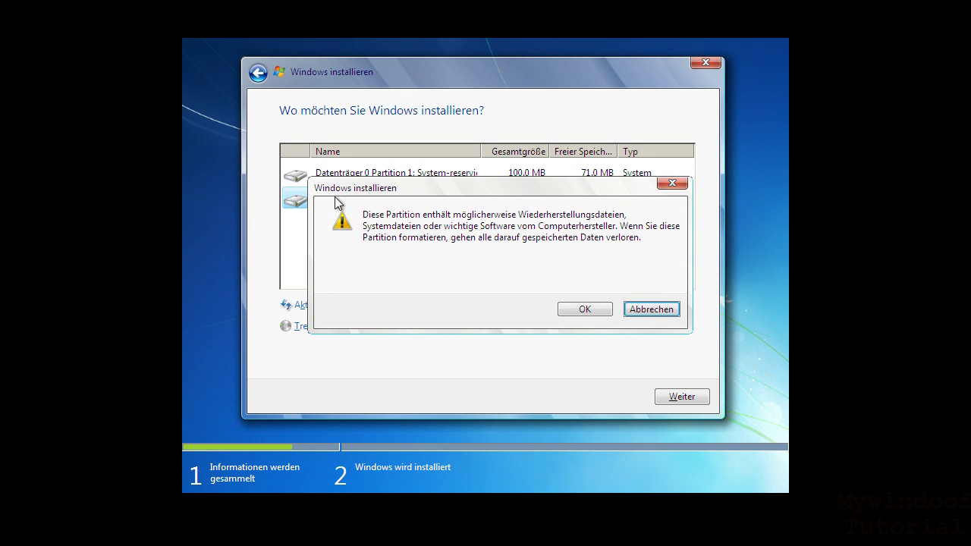
pyautogui.moveTo(363, 215); pyautogui.dragTo(648, 260)
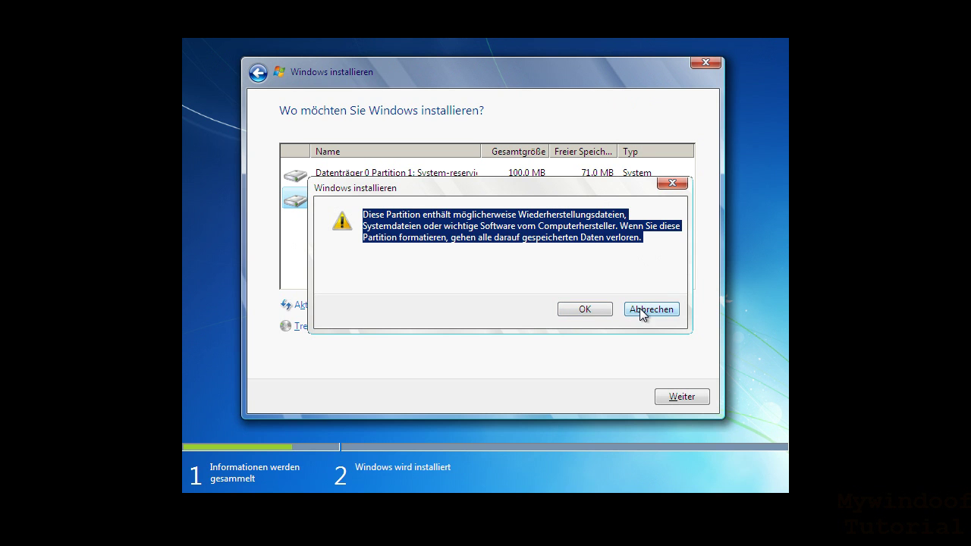
pyautogui.click(659, 260)
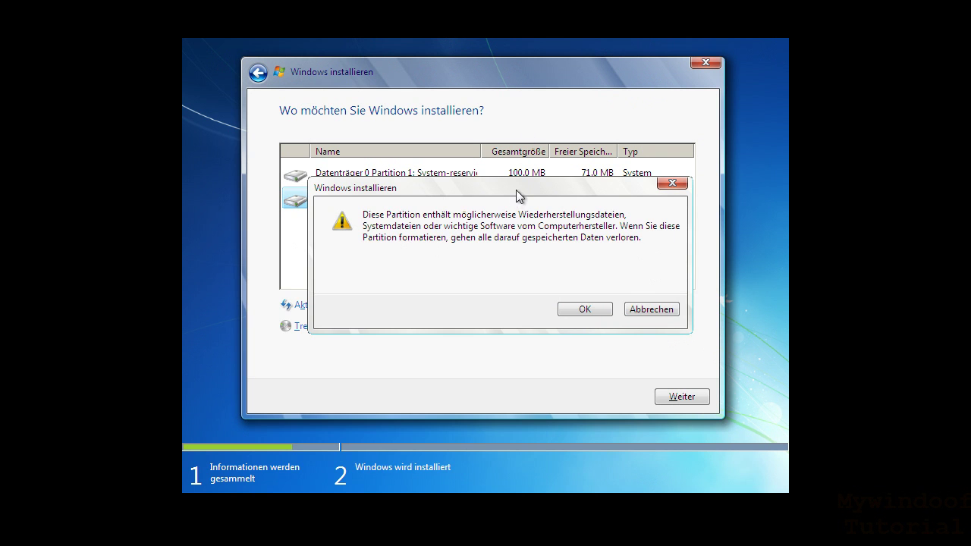
pyautogui.moveTo(515, 190); pyautogui.dragTo(496, 305)
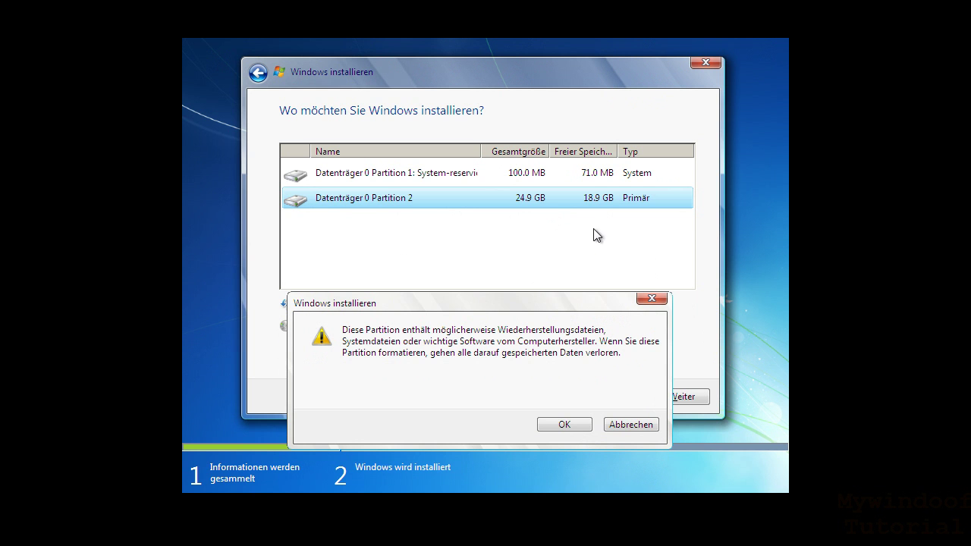
pyautogui.moveTo(541, 303); pyautogui.dragTo(517, 252)
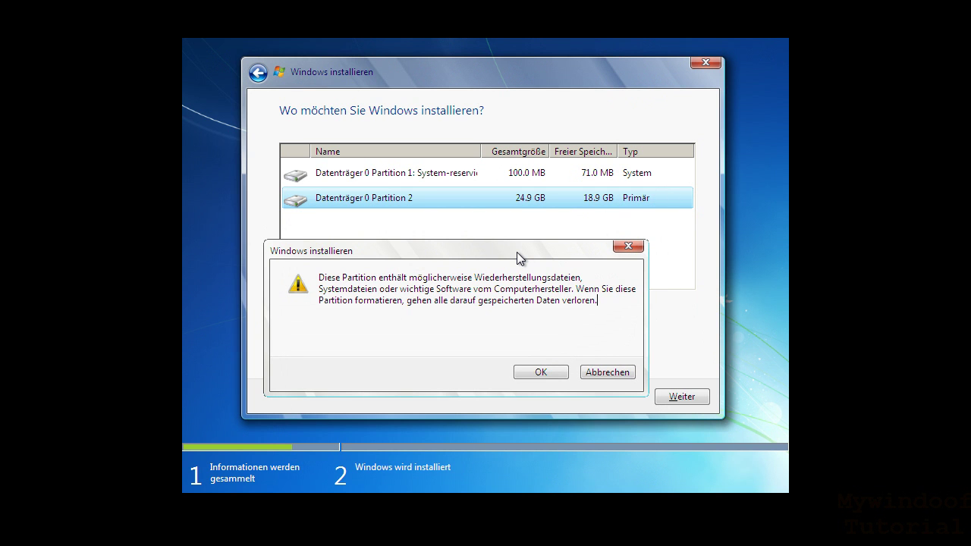
pyautogui.click(622, 381)
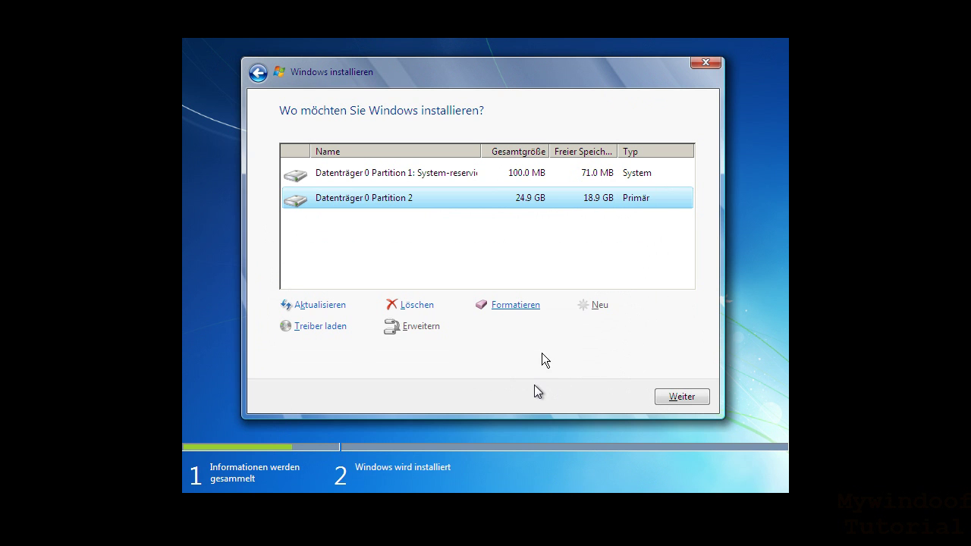
pyautogui.hotkey('ctrl', 'Home')
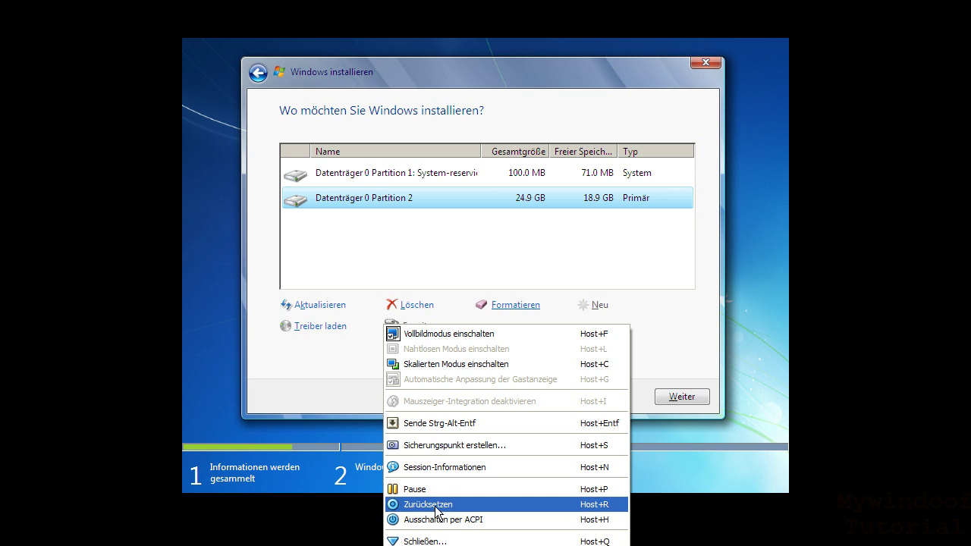
pyautogui.click(439, 540)
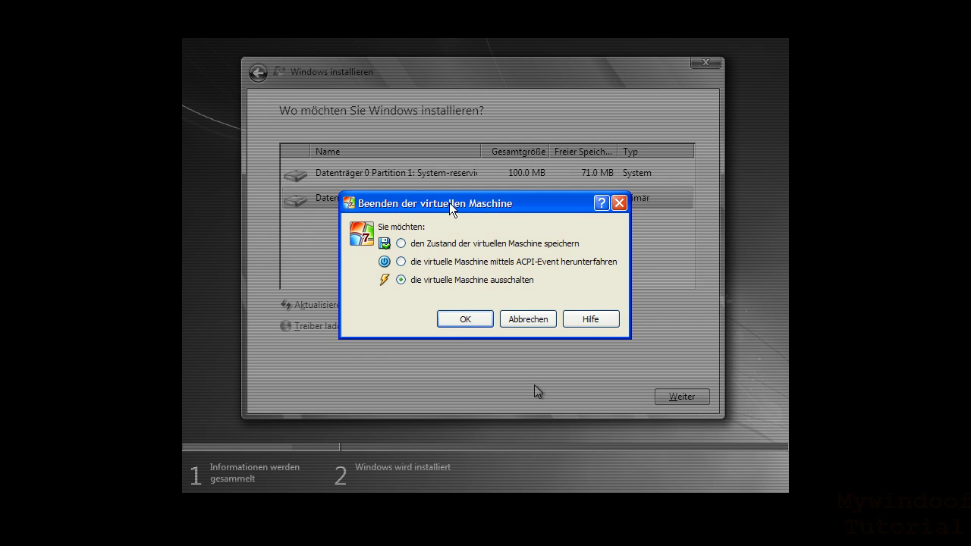
pyautogui.moveTo(448, 213); pyautogui.dragTo(519, 239)
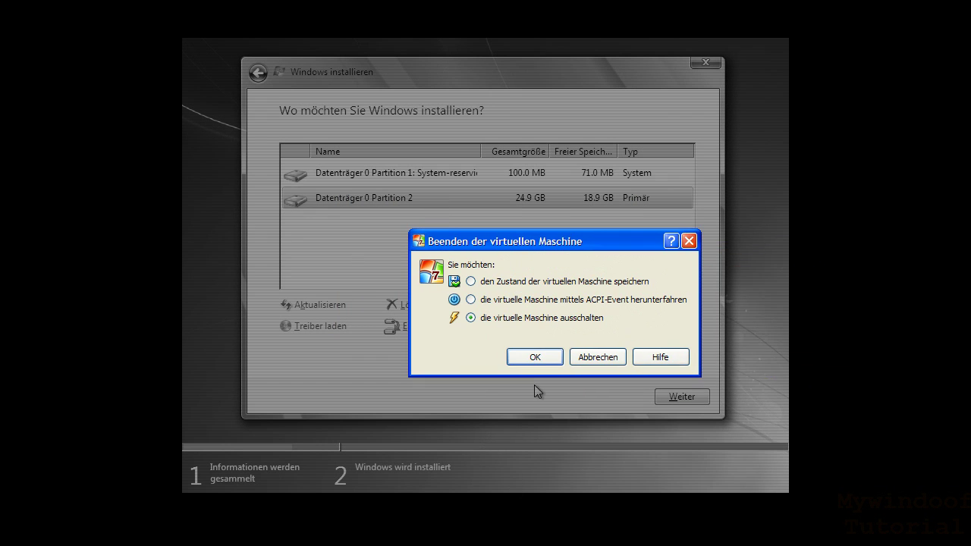
pyautogui.click(598, 356)
# Step: Switch the Windows 7 test machine from full-screen back to windowed mode
pyautogui.hotkey('ctrl', 'Home')
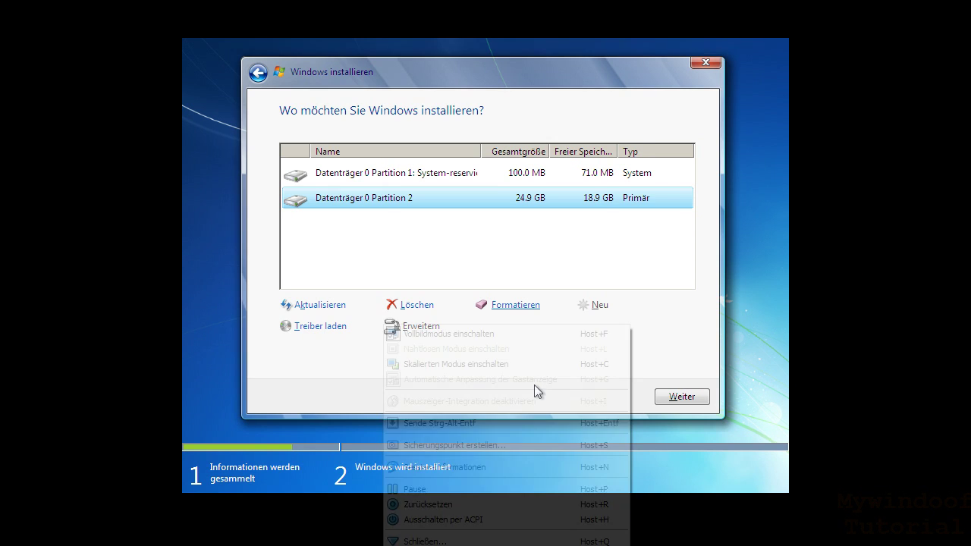
pyautogui.click(419, 329)
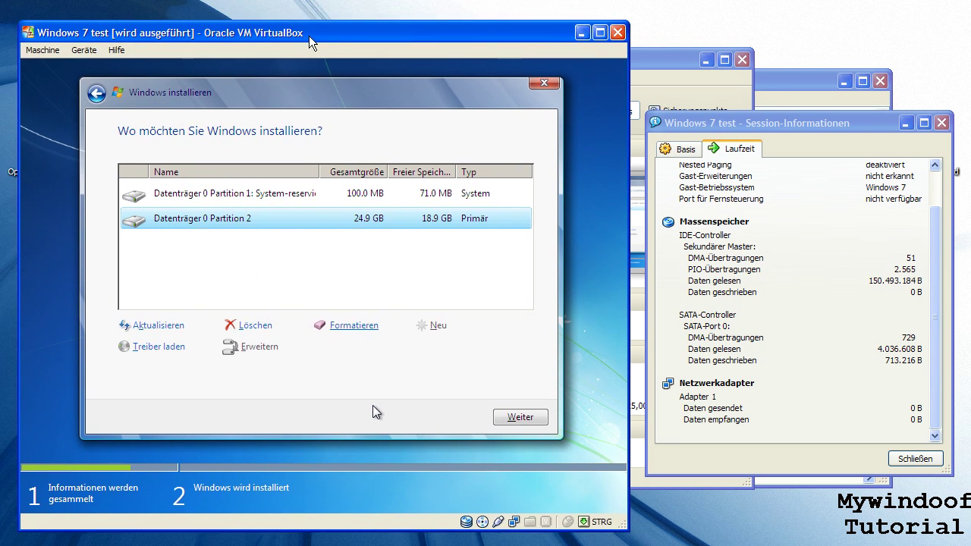
# Step: Switch to the Editor window, review the viewer's question about a fresh installation, and return to the virtual machine's partition page
pyautogui.hotkey('alt', 'Tab')
pyautogui.moveTo(678, 280); pyautogui.dragTo(70, 106)
pyautogui.click(479, 151)
pyautogui.hotkey('alt', 'Tab')
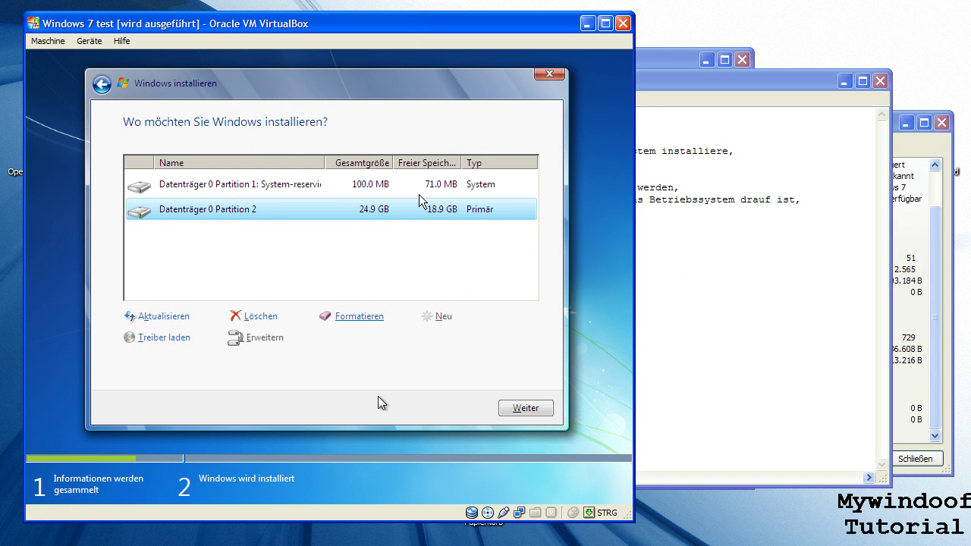
pyautogui.click(791, 336)
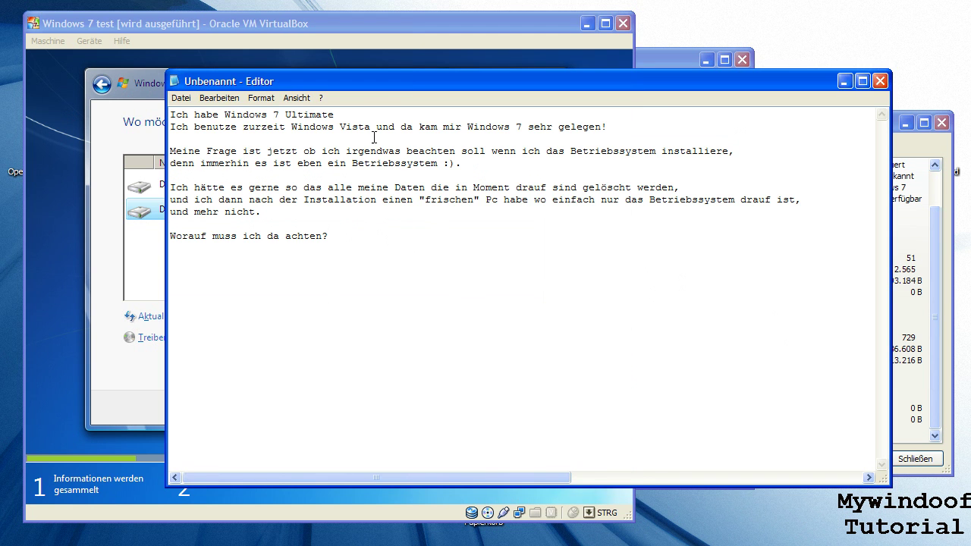
pyautogui.click(413, 29)
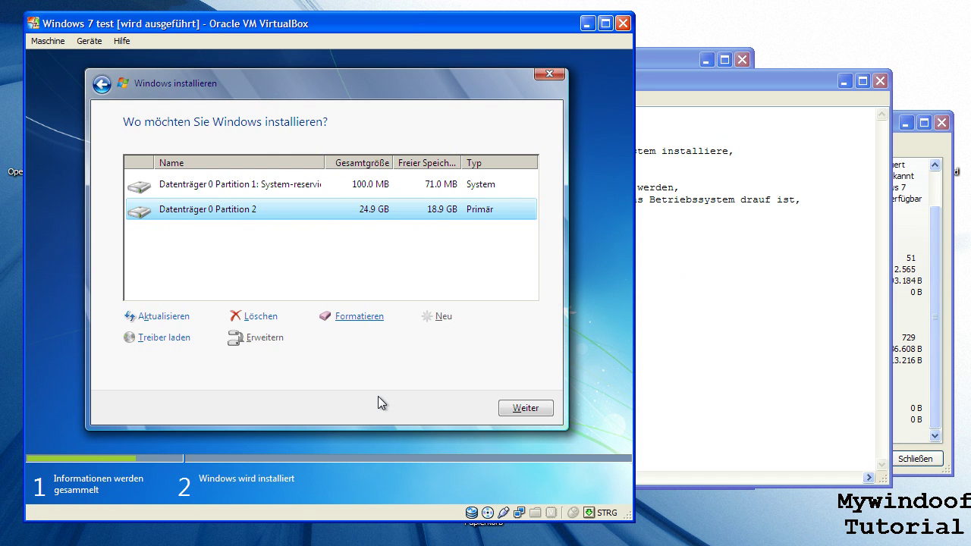
pyautogui.click(378, 396)
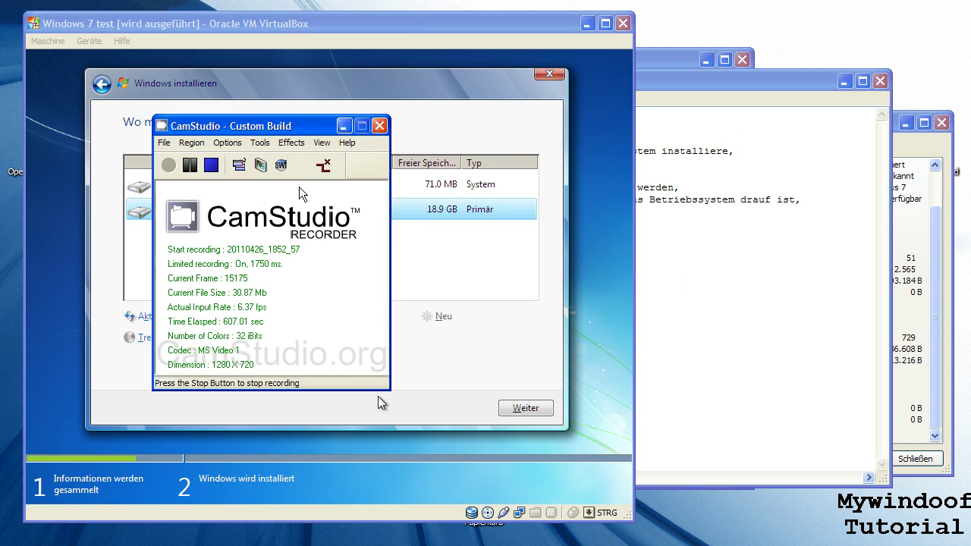
pyautogui.moveTo(288, 122); pyautogui.dragTo(825, 180)
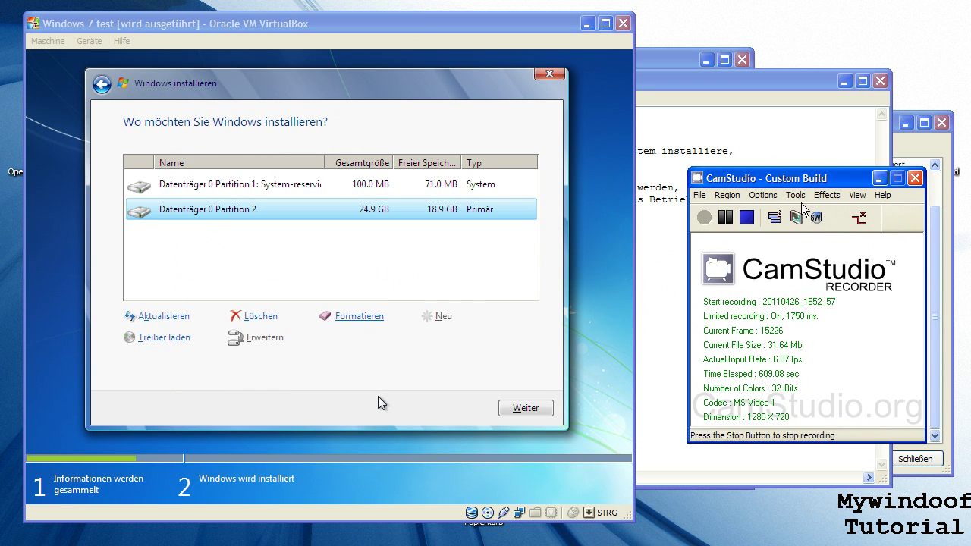